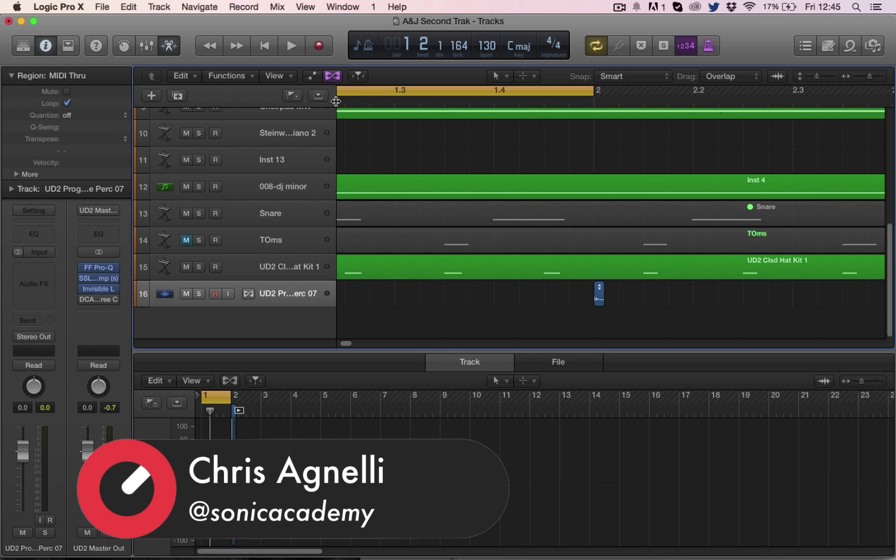
# - Drag the track-header divider slightly left to widen the visible arrangement area
pyautogui.moveTo(332, 117); pyautogui.dragTo(325, 112)
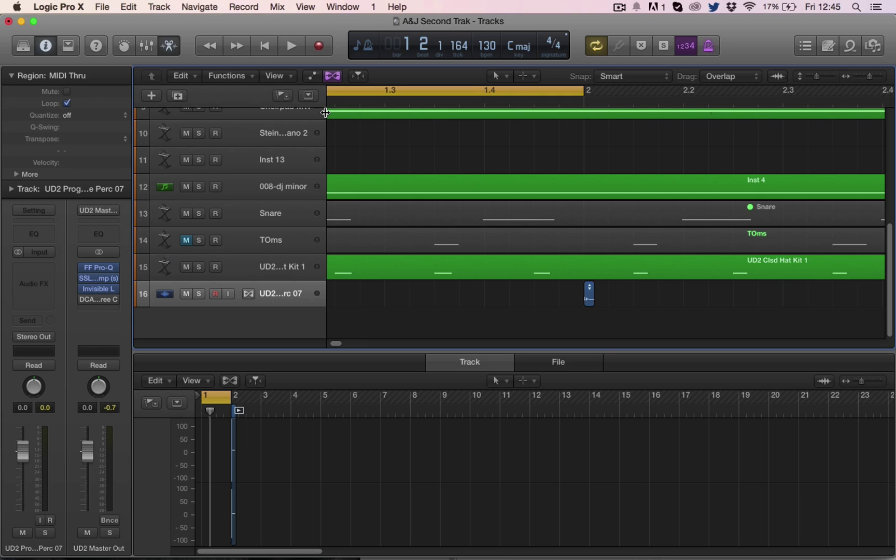
# - Move the track 16 percussion hit earlier, place a copy later in bar 1, and play it back
pyautogui.click(449, 367)
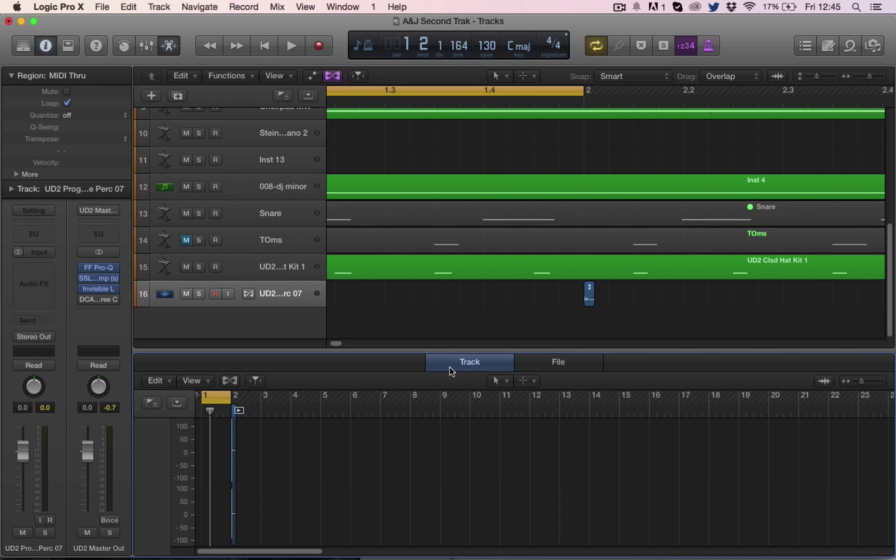
pyautogui.click(287, 306)
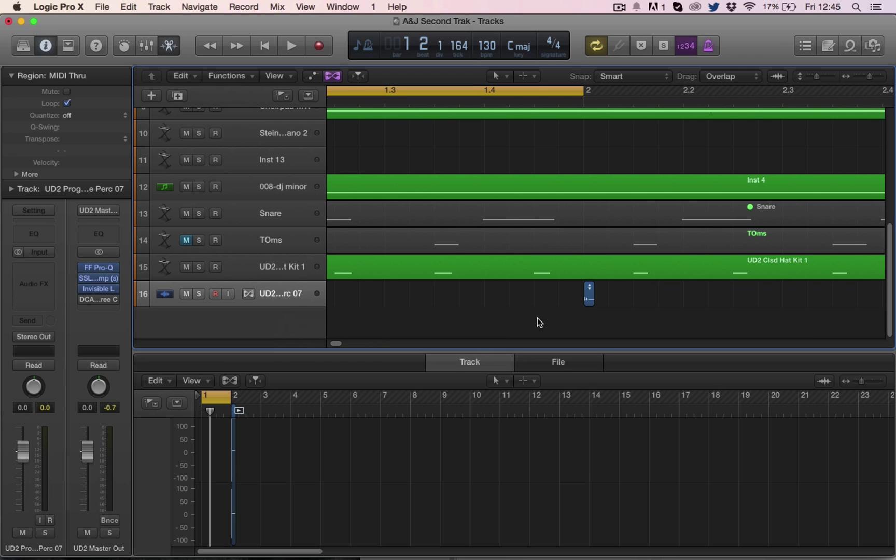
pyautogui.moveTo(588, 299)
pyautogui.mouseDown()
pyautogui.moveTo(409, 309)
pyautogui.moveTo(415, 301)
pyautogui.mouseUp()
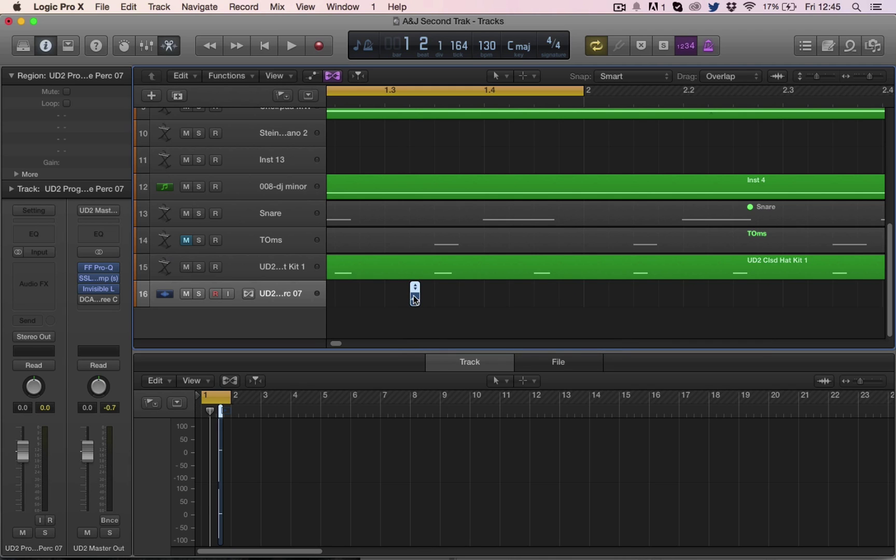
pyautogui.moveTo(554, 298); pyautogui.dragTo(563, 299)
pyautogui.press('space')
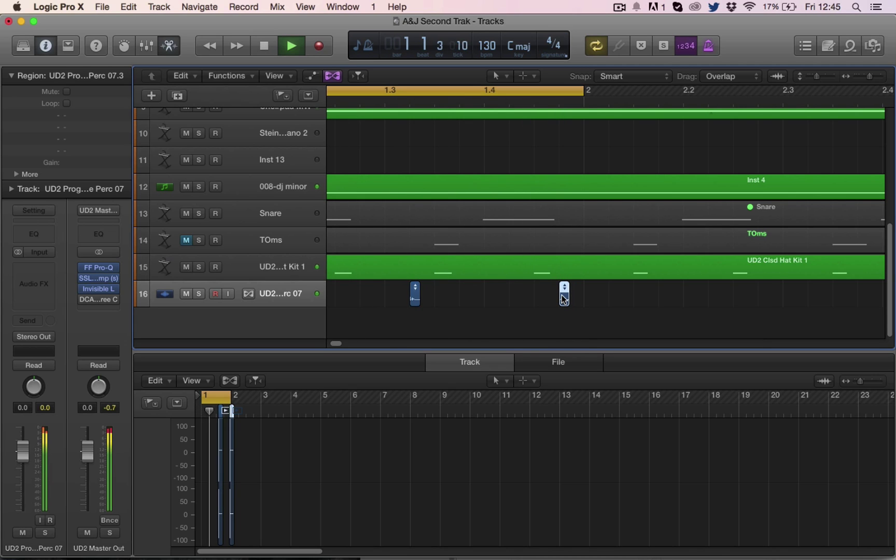
pyautogui.press('space')
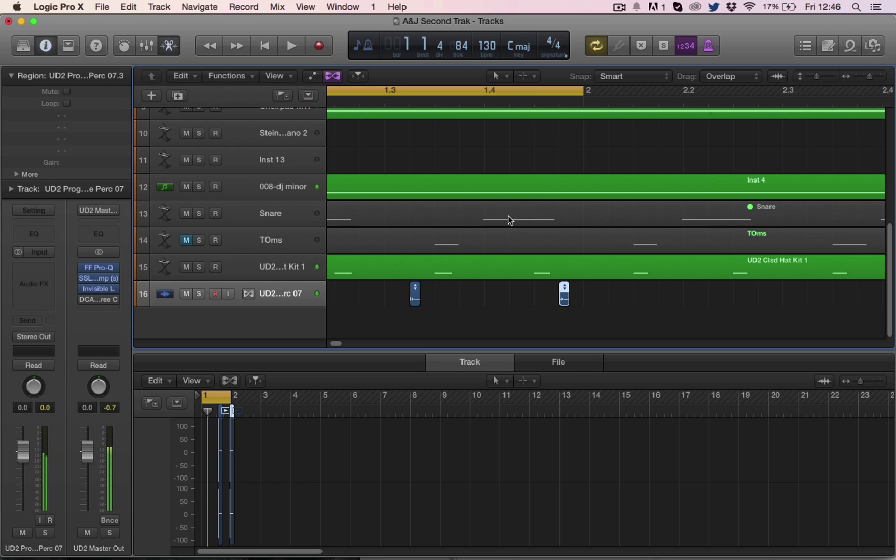
pyautogui.scroll(3, 476, 190)
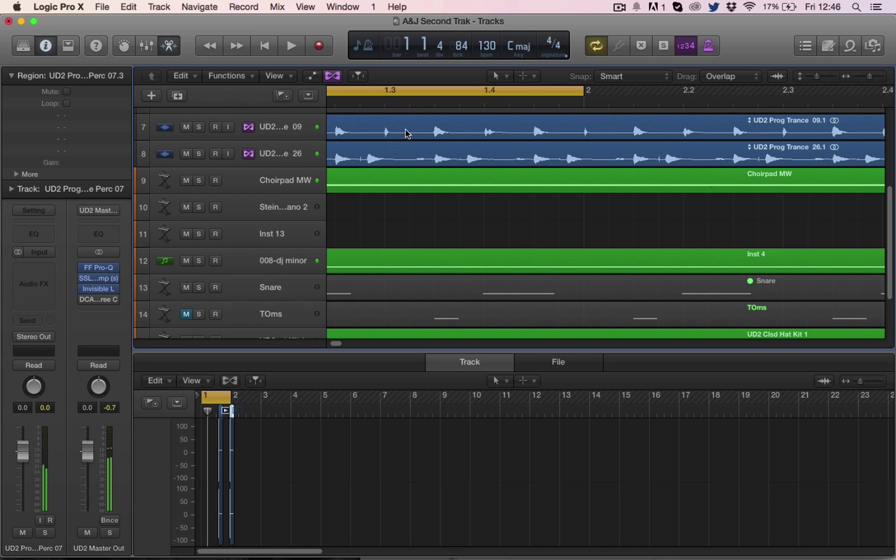
pyautogui.click(381, 134)
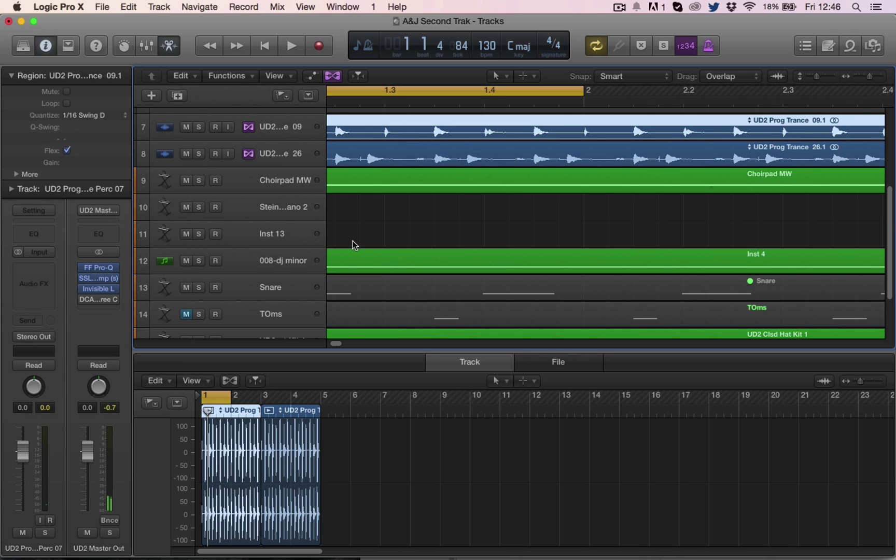
pyautogui.scroll(-3, 402, 249)
pyautogui.press('space')
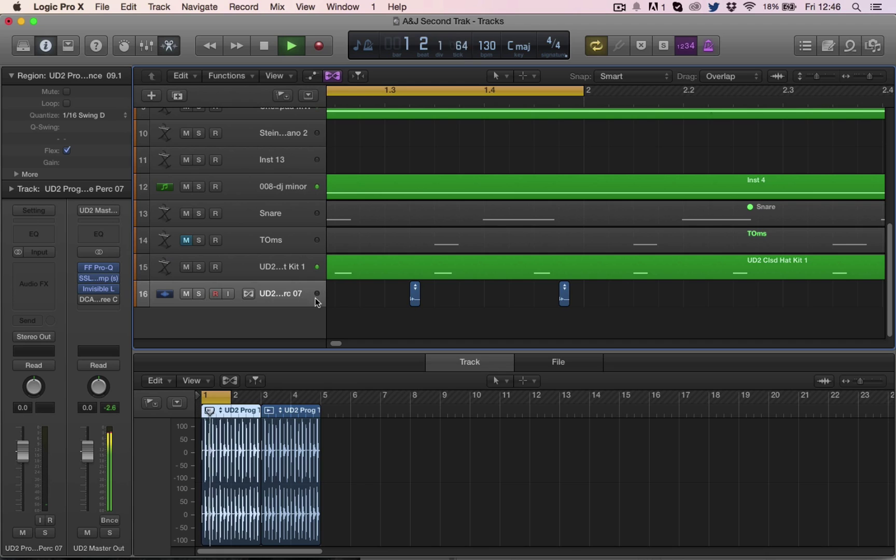
pyautogui.press('space')
pyautogui.click(342, 315)
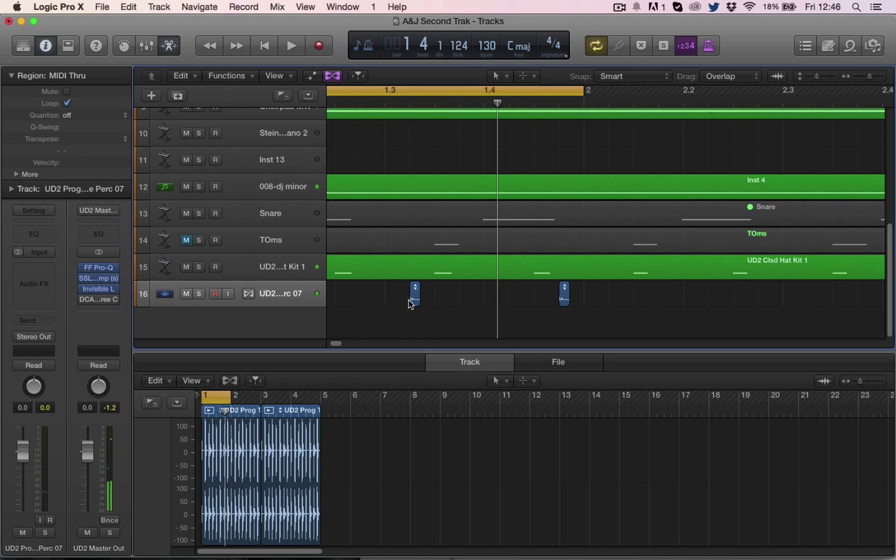
pyautogui.click(287, 297)
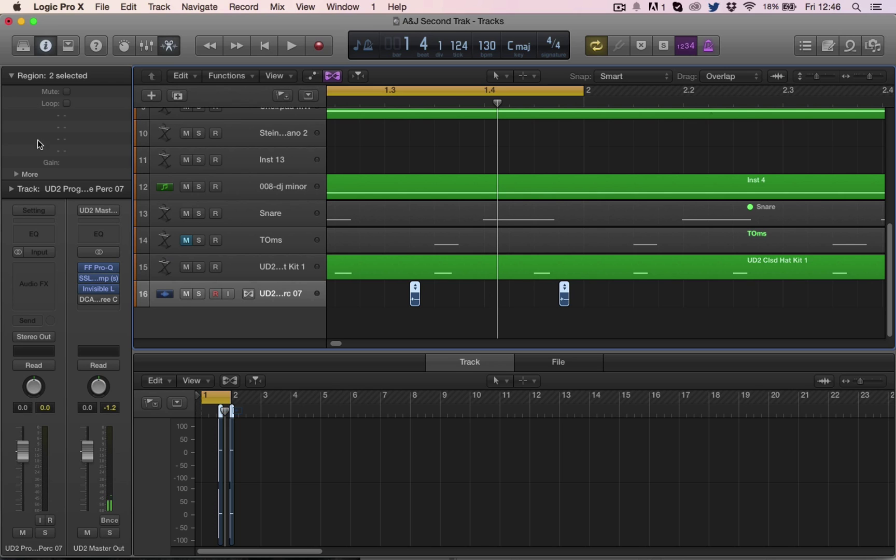
# - Deselect the percussion hits and set the Region inspector Quantize to 1/16 Swing D
pyautogui.click(286, 269)
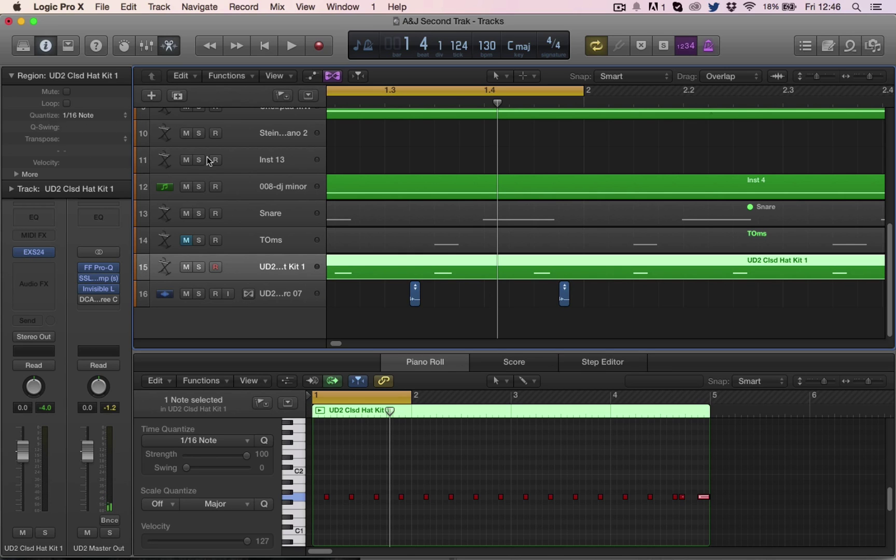
pyautogui.click(305, 294)
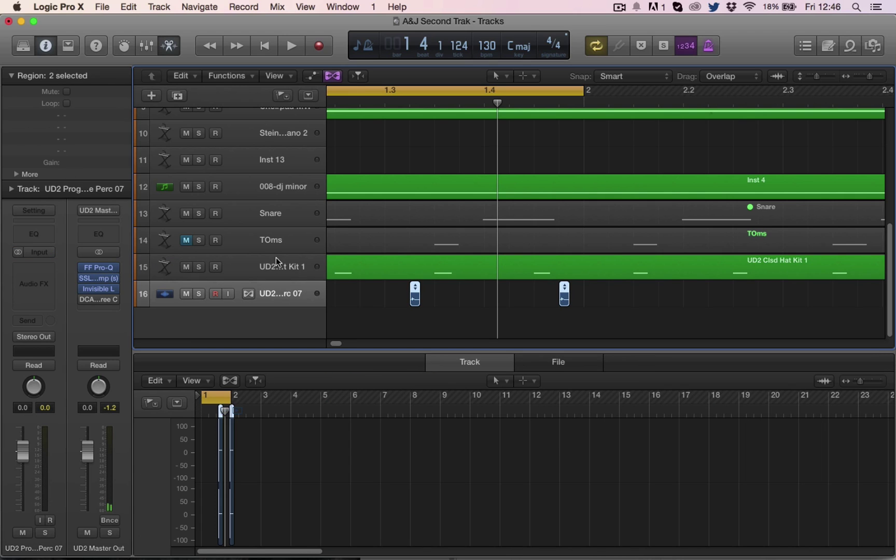
pyautogui.click(368, 300)
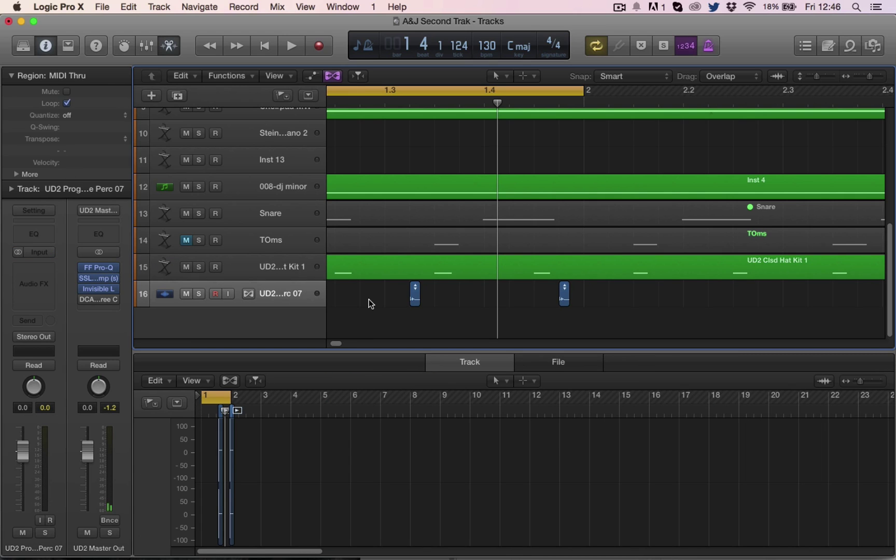
pyautogui.click(122, 114)
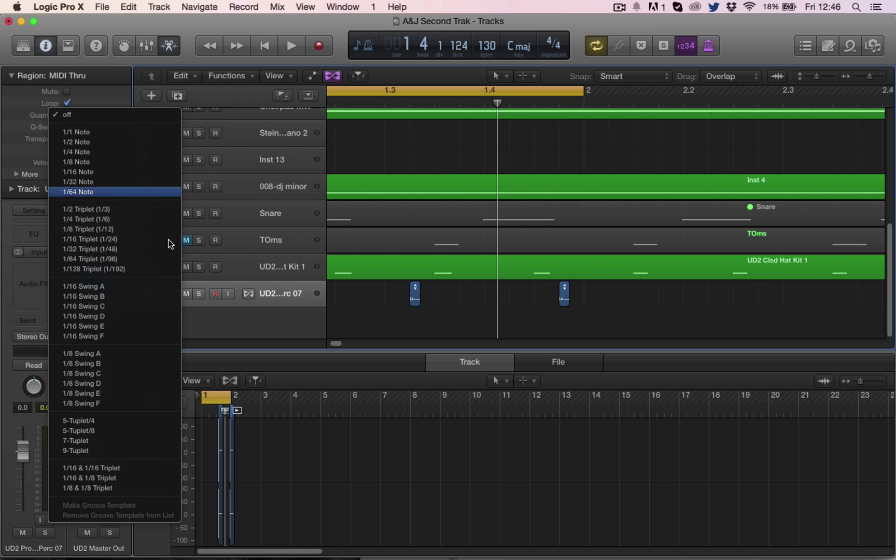
pyautogui.click(126, 316)
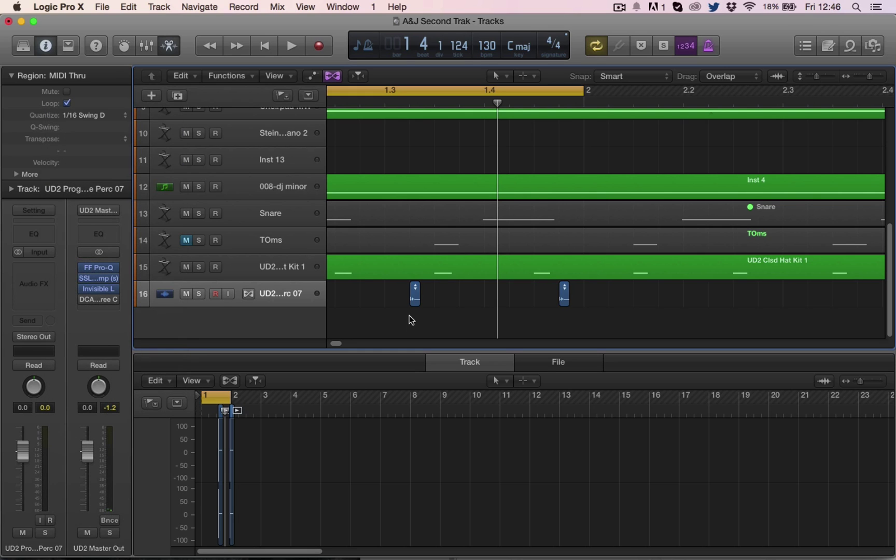
# - Select and deselect the track 16 hits, then audition the bar with playback
pyautogui.click(291, 299)
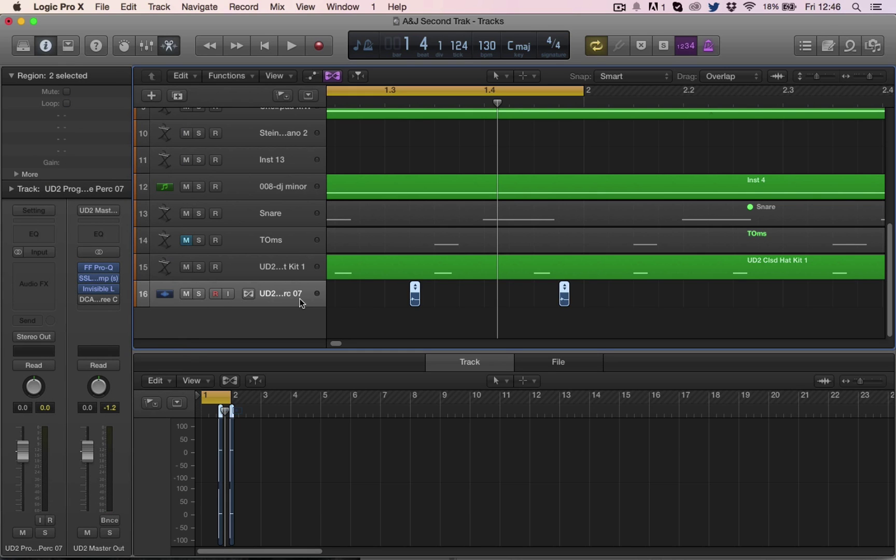
pyautogui.click(336, 312)
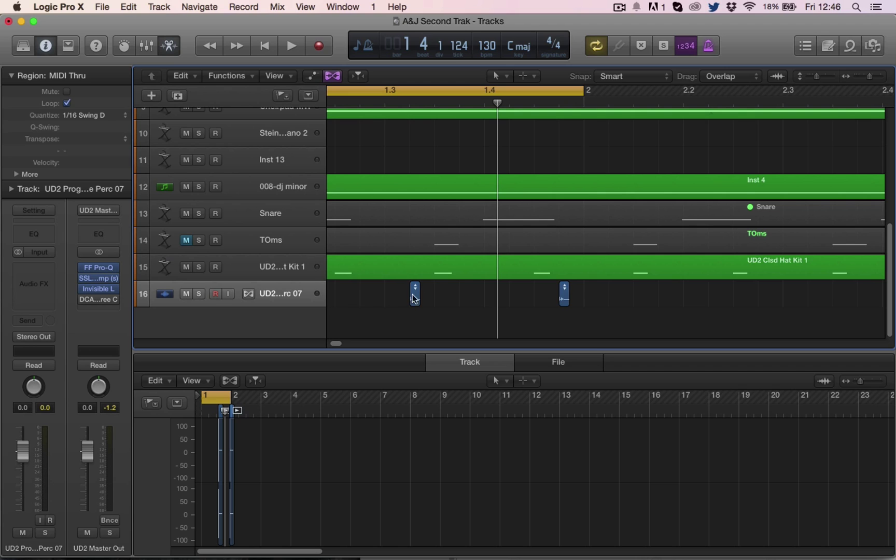
pyautogui.press('space')
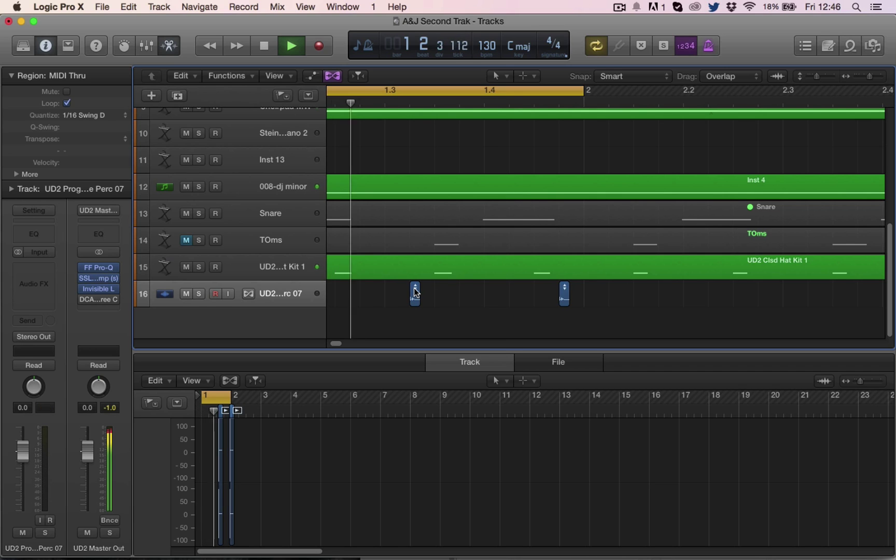
pyautogui.press('space')
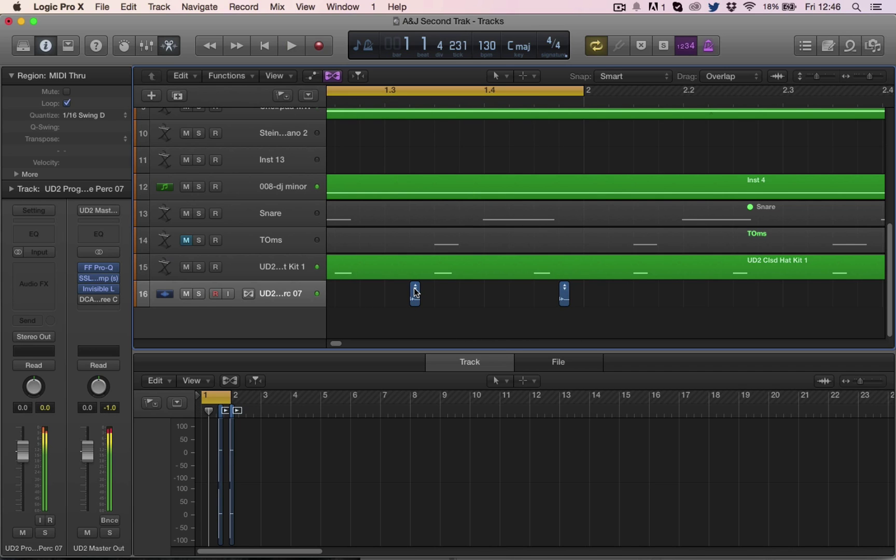
# - Open the Event List and marquee-select both track 16 percussion hits
pyautogui.click(291, 301)
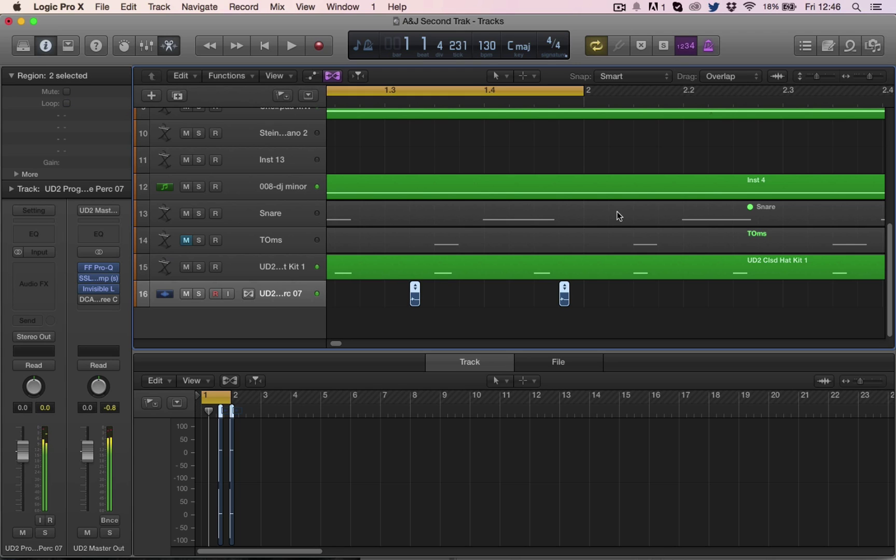
pyautogui.click(805, 46)
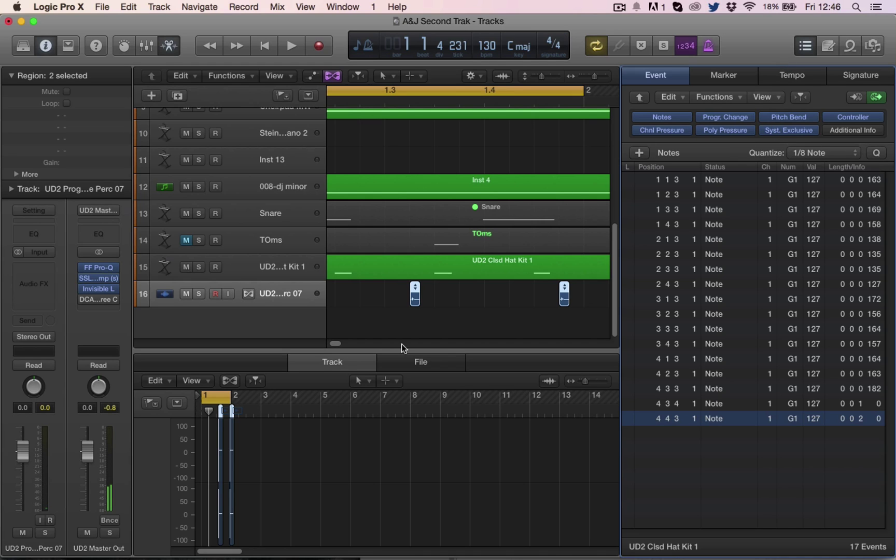
pyautogui.click(373, 291)
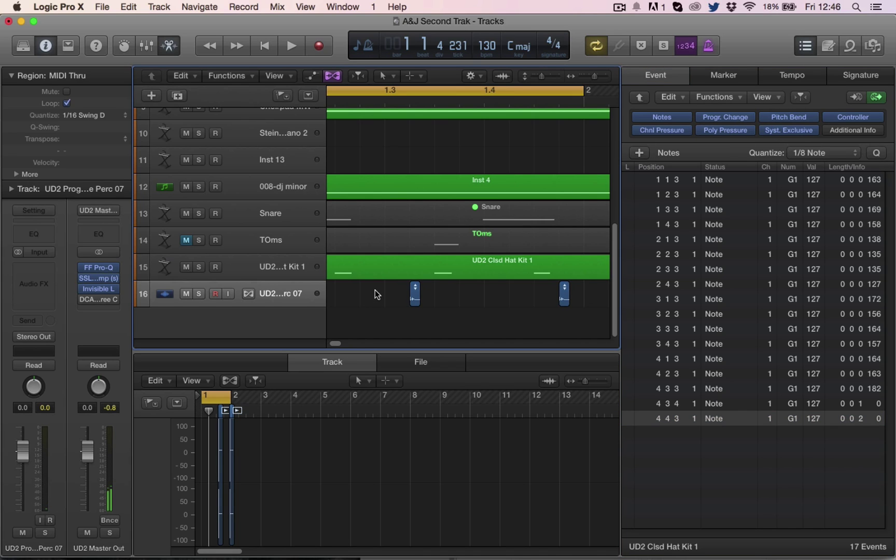
pyautogui.moveTo(375, 292); pyautogui.dragTo(569, 303)
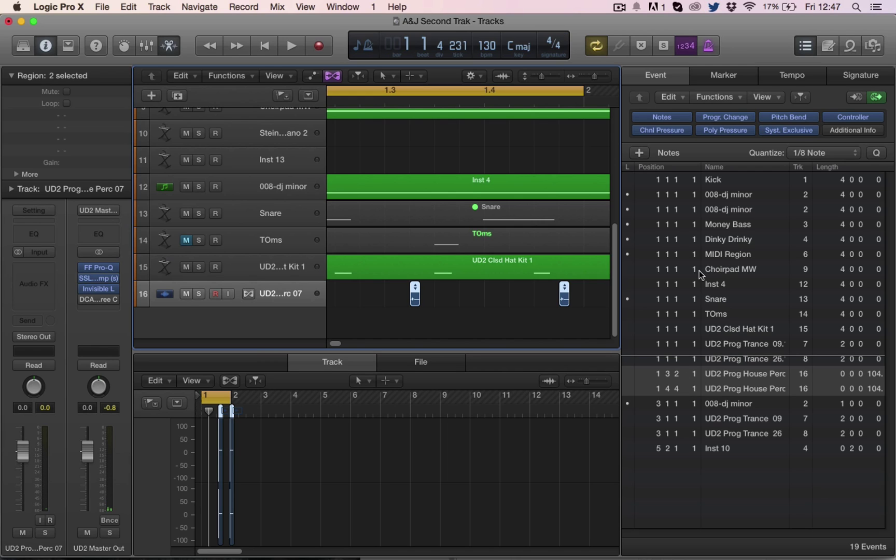
# - Quantize the two track 16 hits to 1/16 Swing D in the Event List and play them back
pyautogui.click(842, 151)
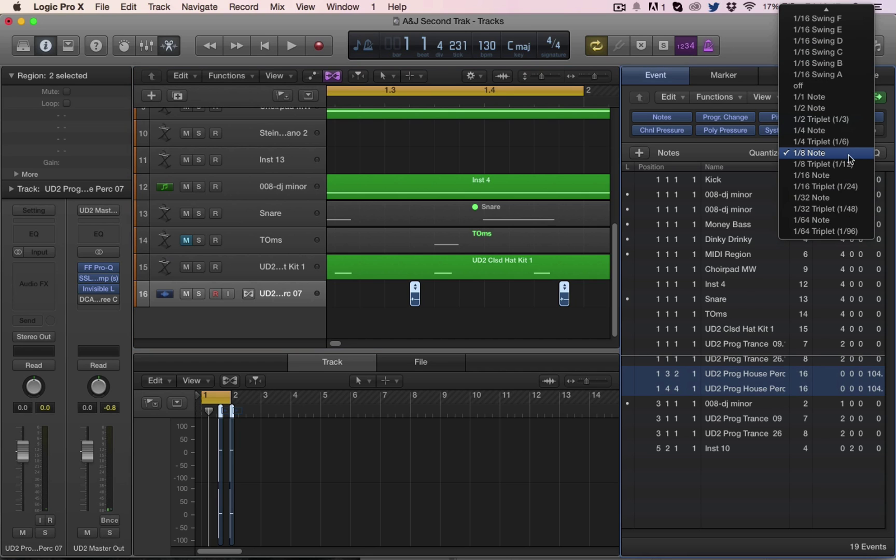
pyautogui.scroll(3, 844, 74)
pyautogui.scroll(3, 844, 74)
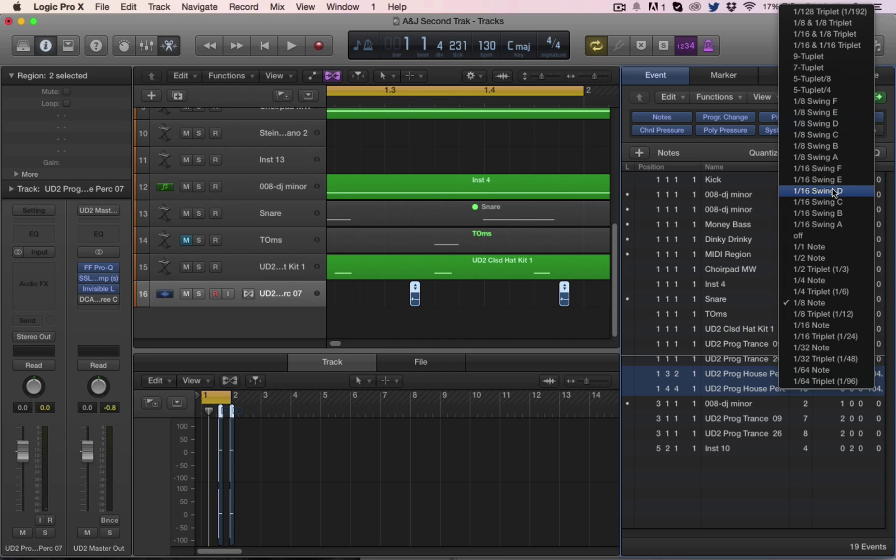
pyautogui.click(834, 192)
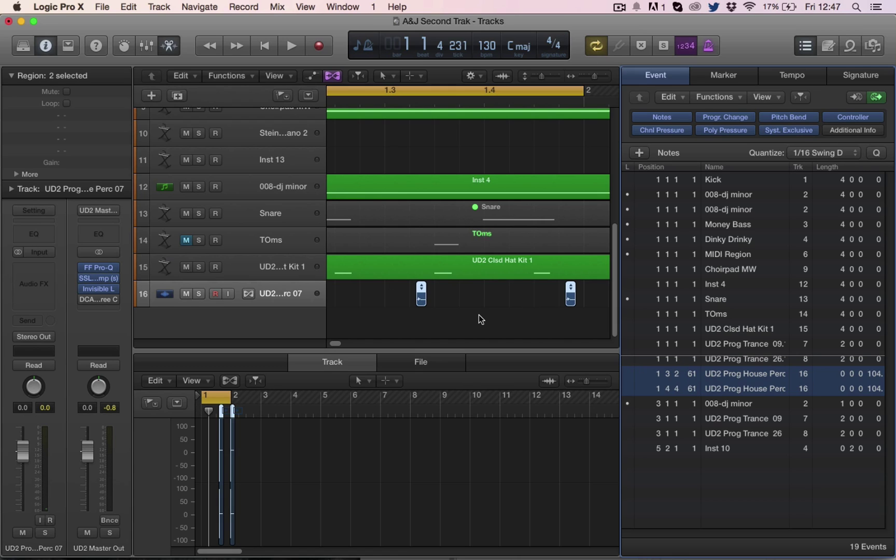
pyautogui.press('space')
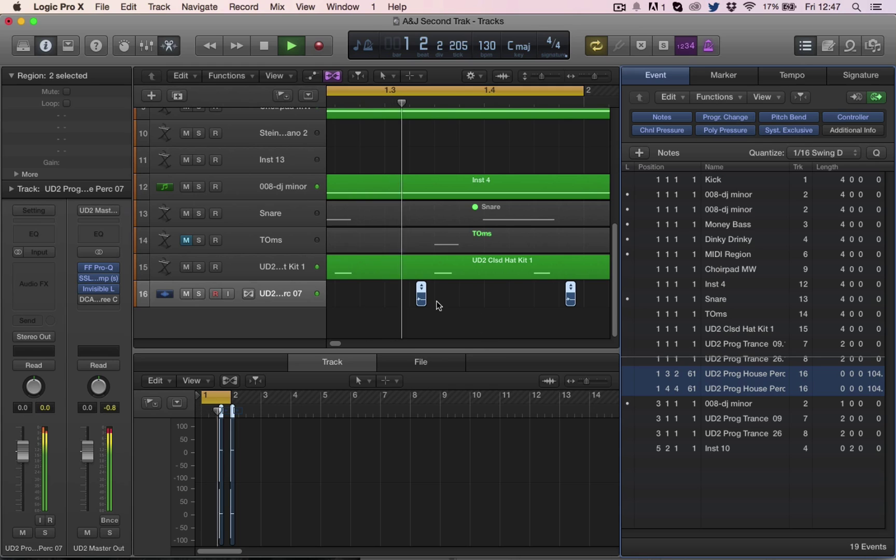
pyautogui.press('space')
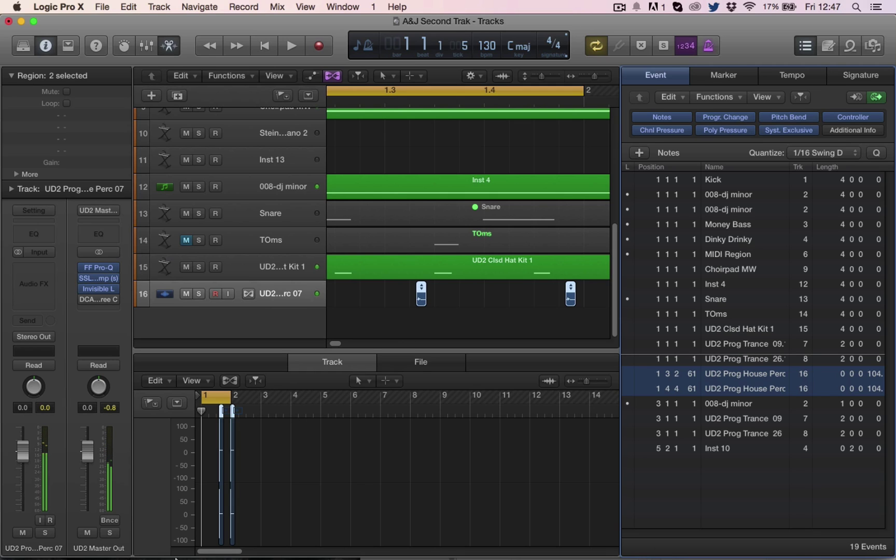
# - In Finder, open the UD2 Prog House Clsd Hats folder and preview the hi-hat samples, including Hat 10
pyautogui.click(94, 546)
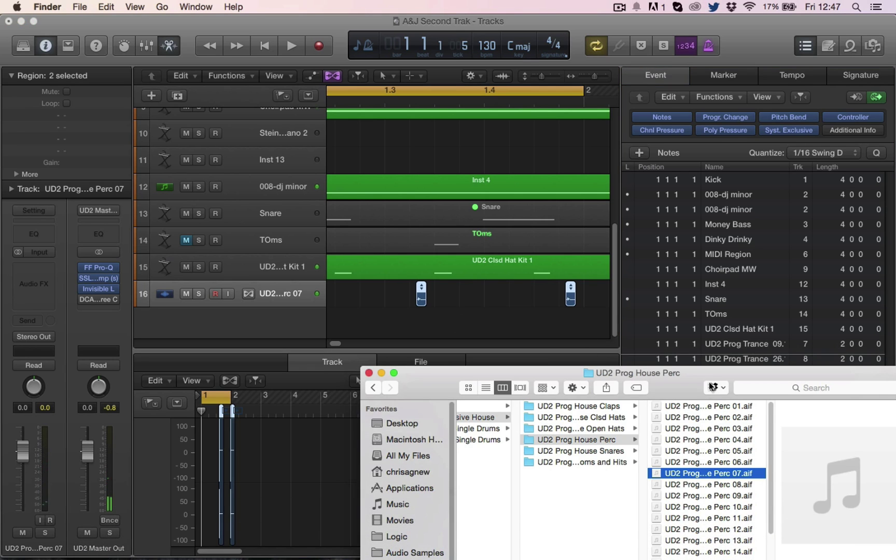
pyautogui.moveTo(693, 390); pyautogui.dragTo(694, 279)
pyautogui.click(585, 307)
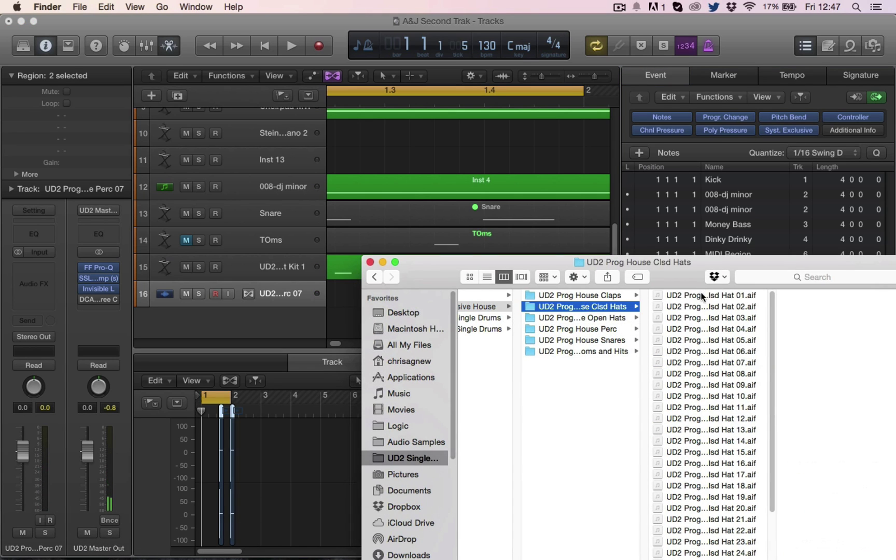
pyautogui.click(690, 296)
pyautogui.press('space')
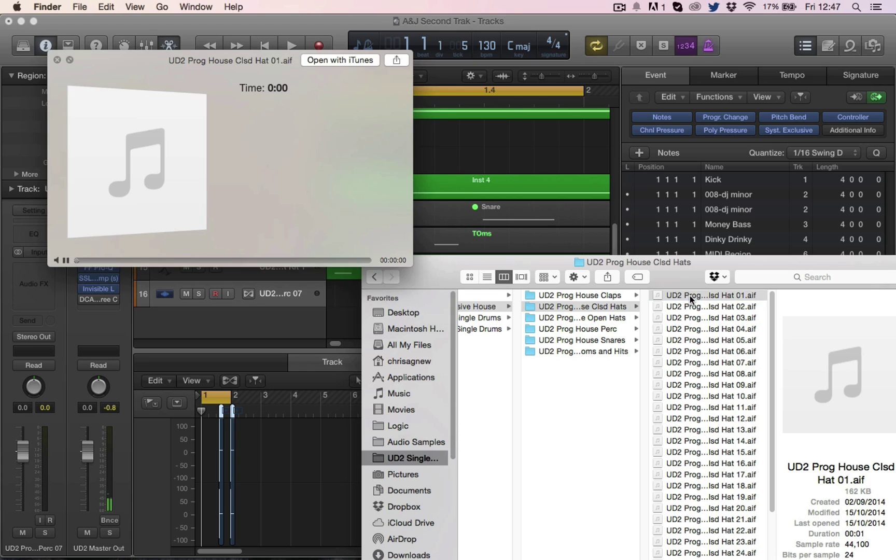
pyautogui.press('space')
pyautogui.click(727, 393)
pyautogui.press('space')
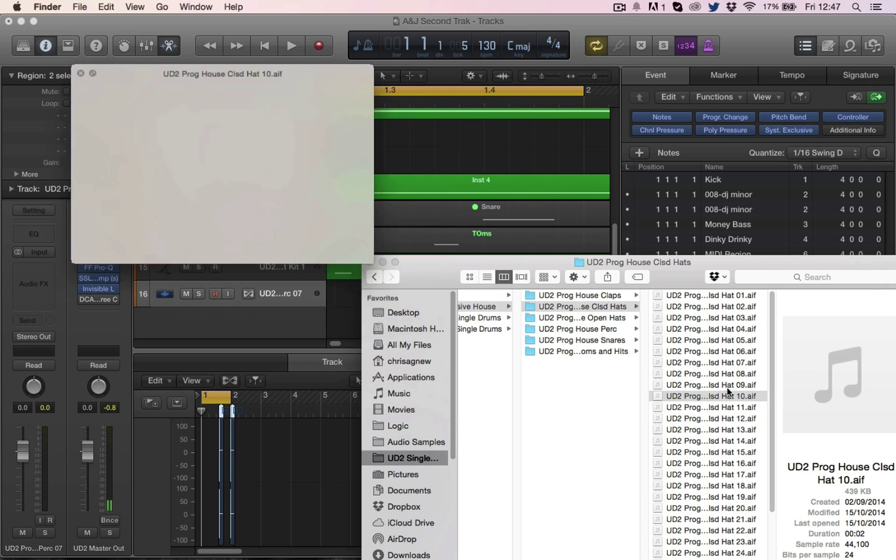
pyautogui.press('space')
# - Preview Clsd Hat 12.aif and drag it into Logic as a new track 17 at bar 1
pyautogui.click(712, 418)
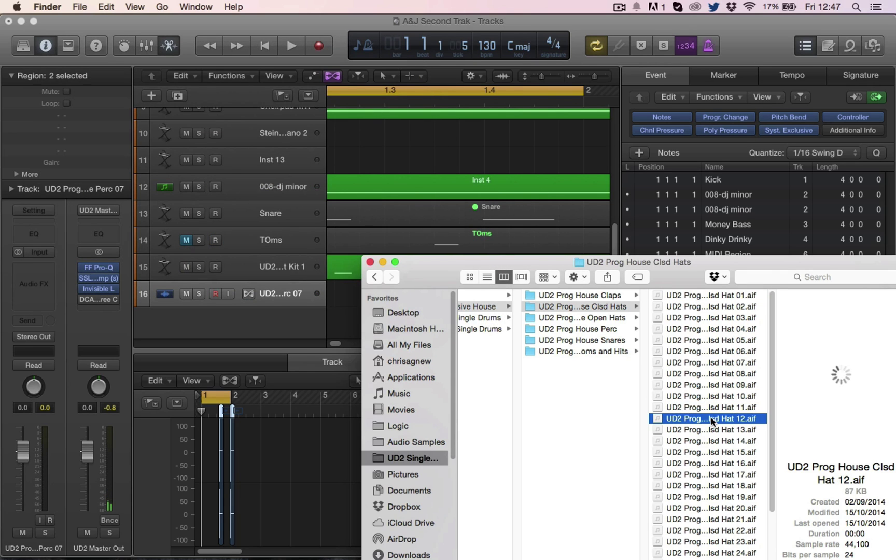
pyautogui.press('space')
pyautogui.press('space')
pyautogui.moveTo(675, 262); pyautogui.dragTo(768, 262)
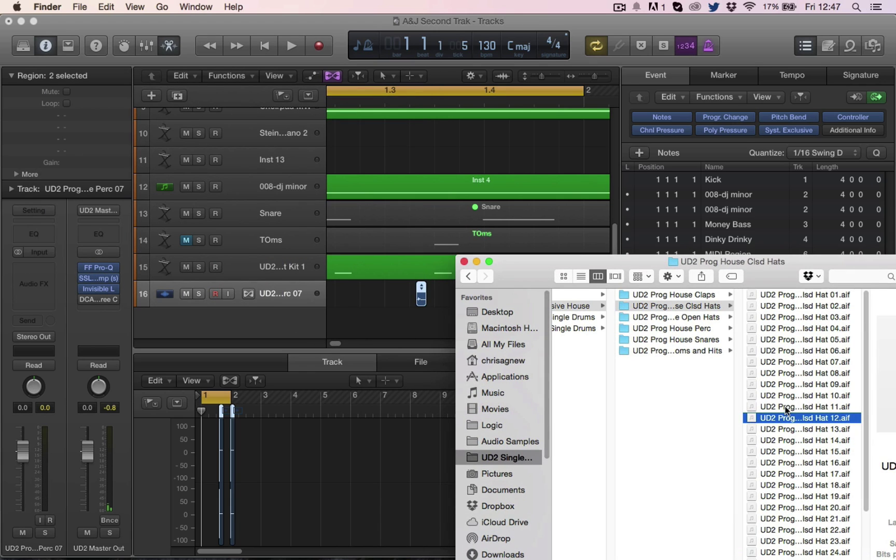
pyautogui.moveTo(774, 418); pyautogui.dragTo(297, 319)
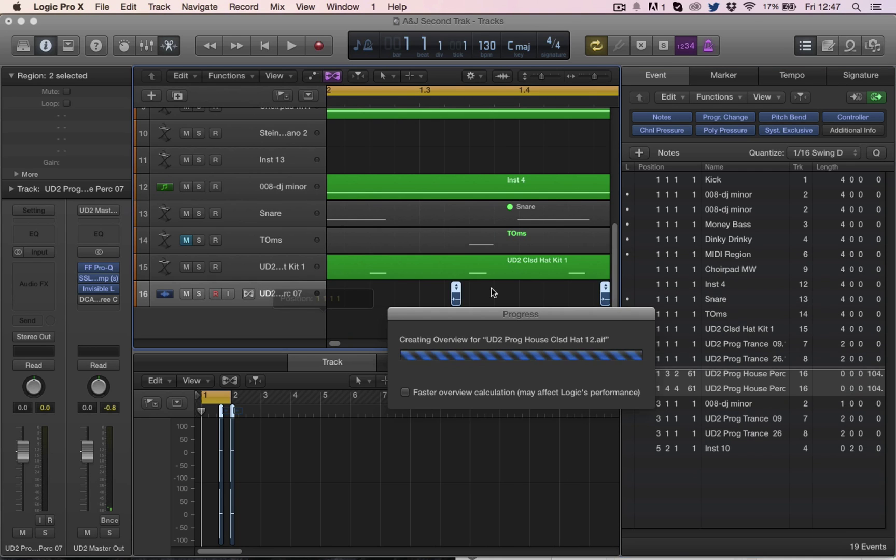
pyautogui.scroll(-2, 369, 332)
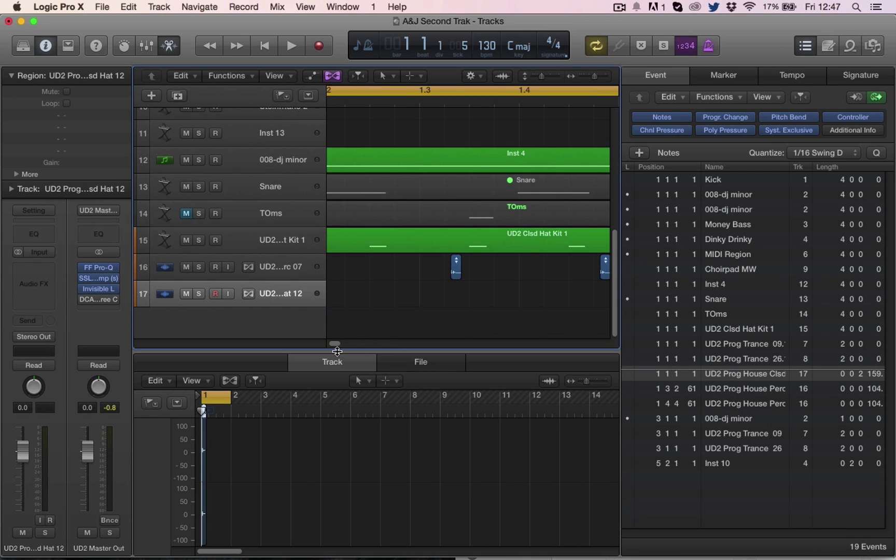
# - Copy the hi-hat region into sixteen 16th-note hits across bar 1 of track 17, then play them
pyautogui.moveTo(333, 344); pyautogui.dragTo(324, 344)
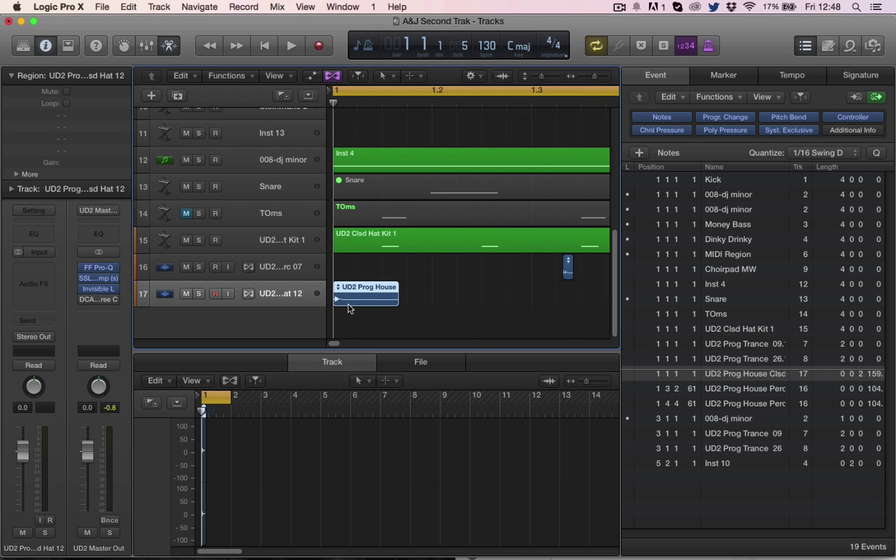
pyautogui.moveTo(398, 301)
pyautogui.mouseDown()
pyautogui.moveTo(357, 301)
pyautogui.moveTo(415, 293)
pyautogui.mouseUp()
pyautogui.keyDown('shift'); pyautogui.click(345, 290); pyautogui.keyUp('shift')
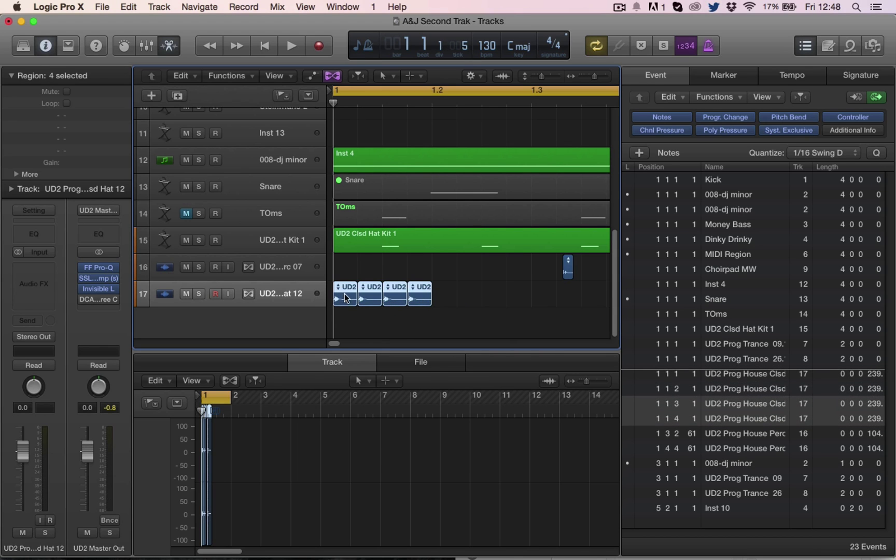
pyautogui.moveTo(347, 299); pyautogui.dragTo(436, 293)
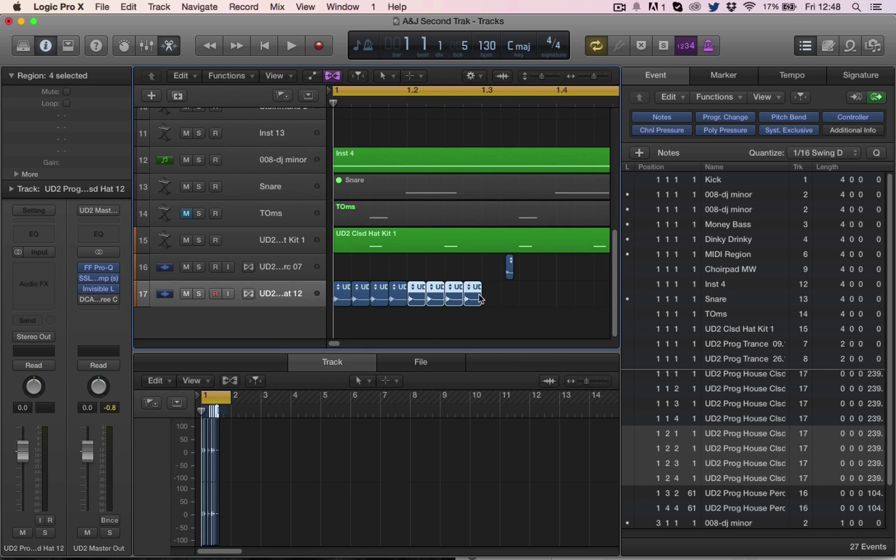
pyautogui.moveTo(499, 302)
pyautogui.mouseDown()
pyautogui.moveTo(345, 298)
pyautogui.moveTo(492, 307)
pyautogui.mouseUp()
pyautogui.press('super+Left')
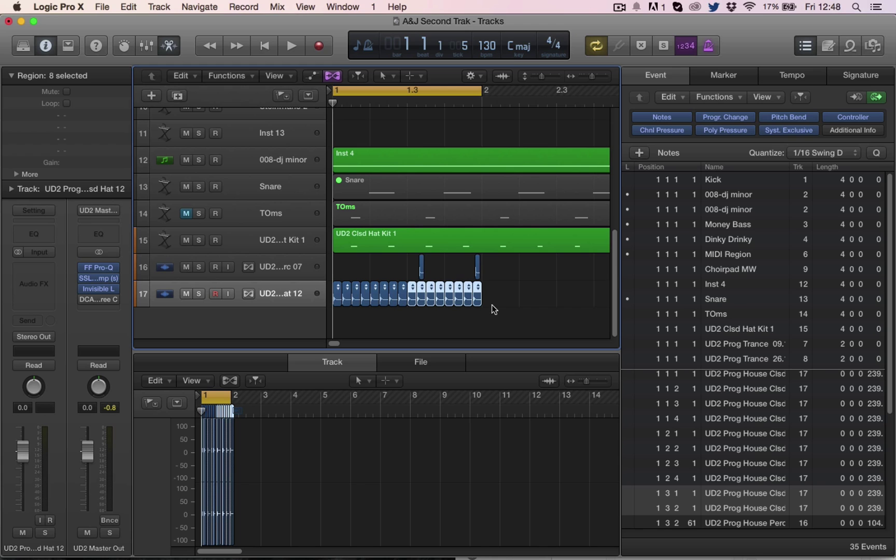
pyautogui.press('space')
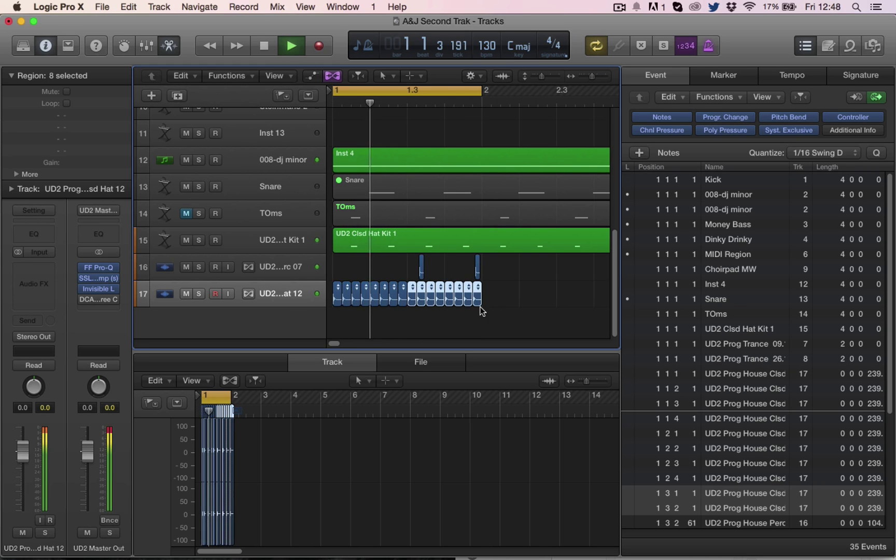
pyautogui.click(284, 296)
pyautogui.press('space')
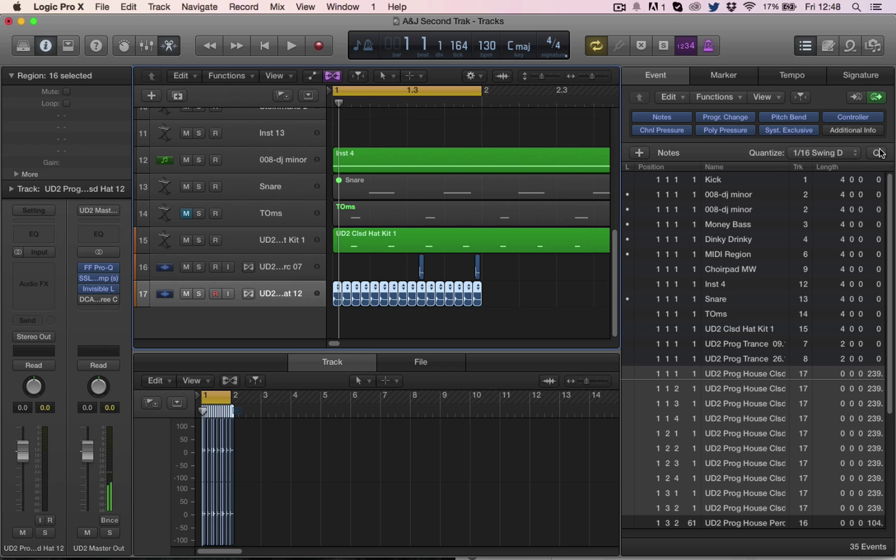
# - Apply 1/16 Swing D quantize to track 17's hi-hats, audition them, and focus the Event List
pyautogui.click(848, 153)
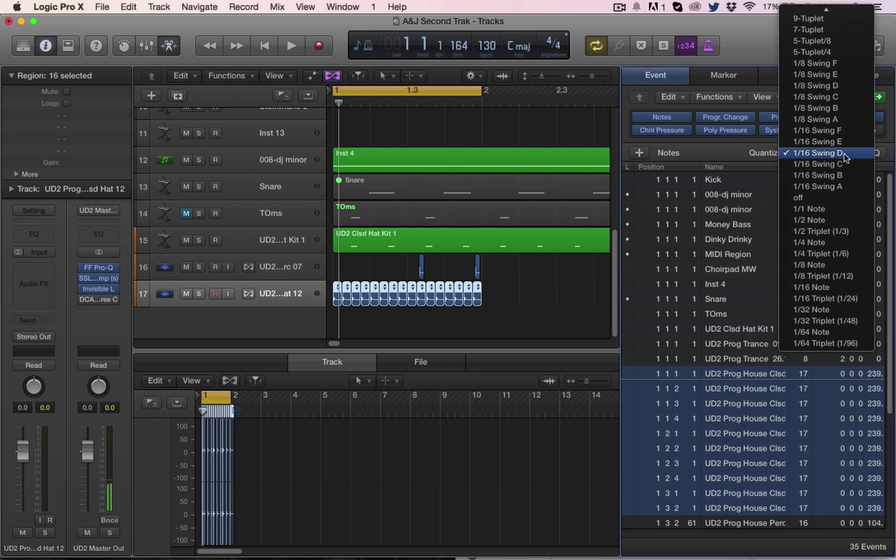
pyautogui.click(840, 155)
pyautogui.click(876, 154)
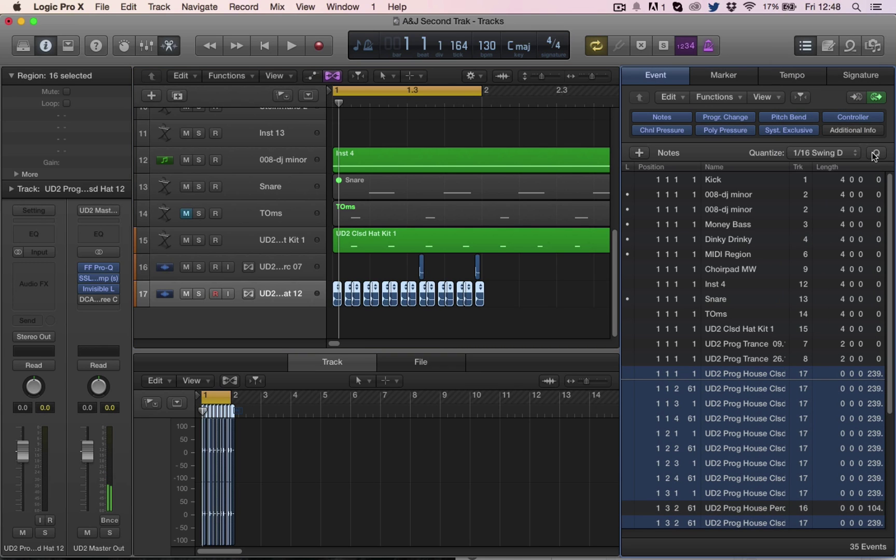
pyautogui.press('space')
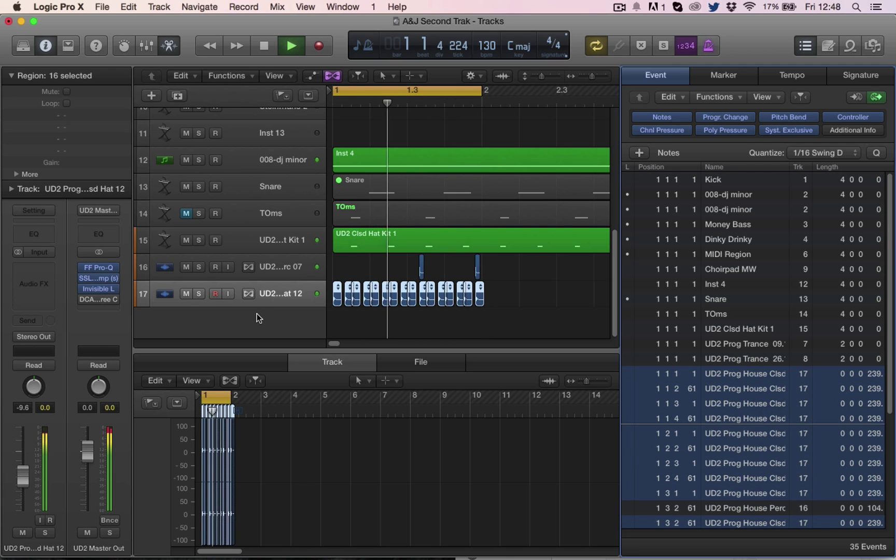
pyautogui.press('space')
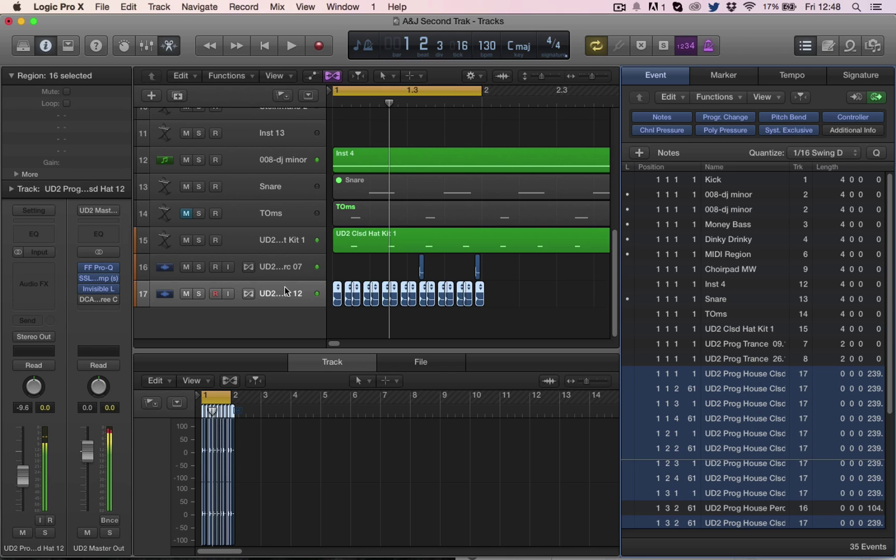
pyautogui.click(284, 316)
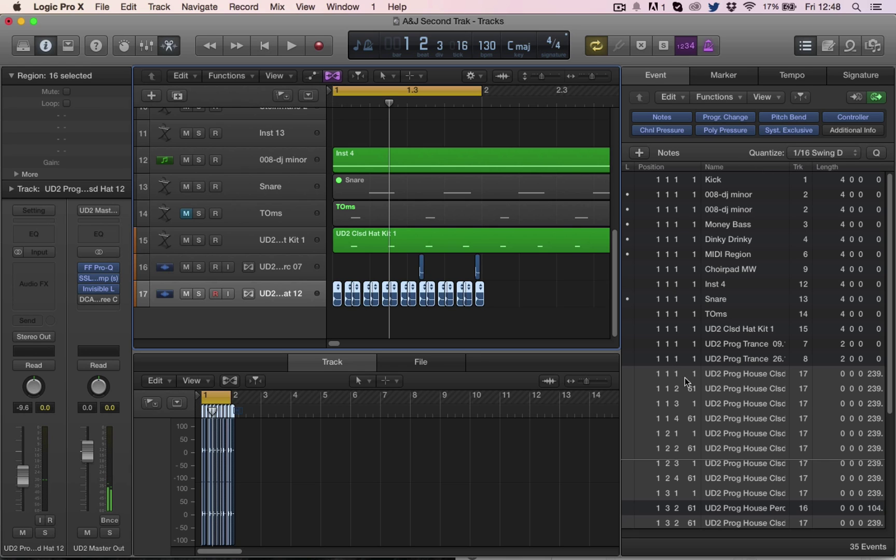
pyautogui.press('Tab')
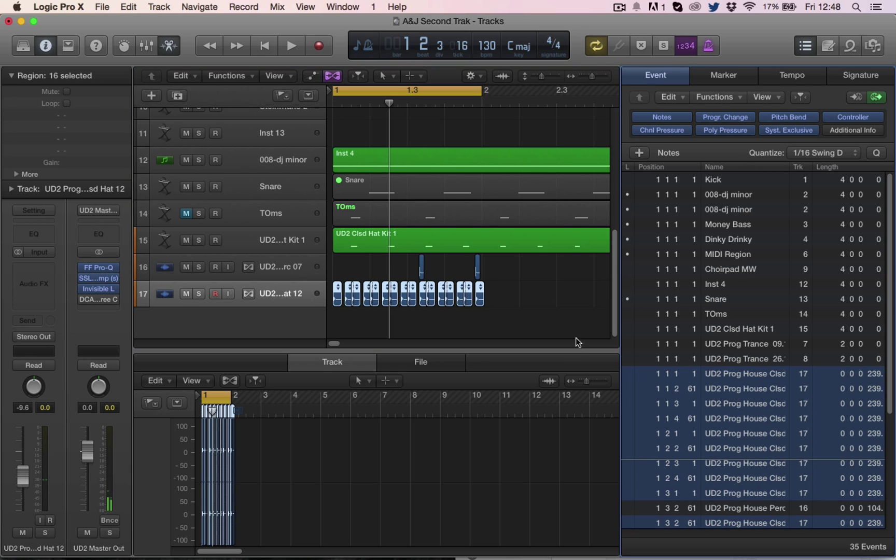
# - Select every swung offbeat hi-hat event sitting at 61 ticks in the Event List
pyautogui.click(712, 389)
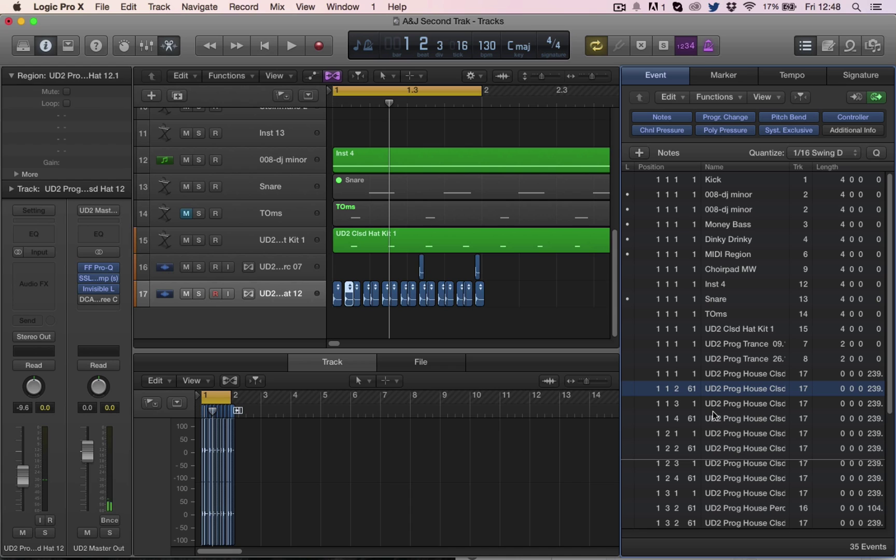
pyautogui.keyDown('shift'); pyautogui.click(715, 419); pyautogui.keyUp('shift')
pyautogui.keyDown('shift'); pyautogui.click(716, 448); pyautogui.keyUp('shift')
pyautogui.keyDown('shift'); pyautogui.click(717, 479); pyautogui.keyUp('shift')
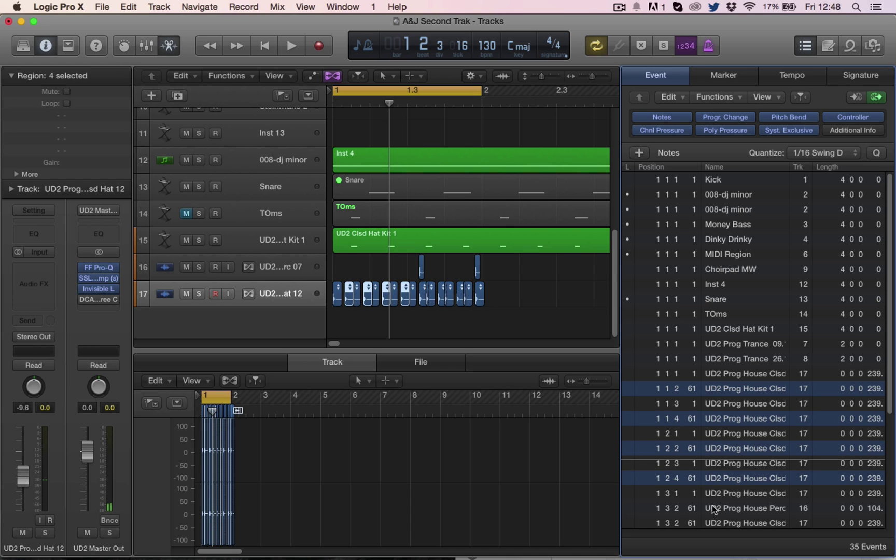
pyautogui.keyDown('shift'); pyautogui.click(716, 510); pyautogui.keyUp('shift')
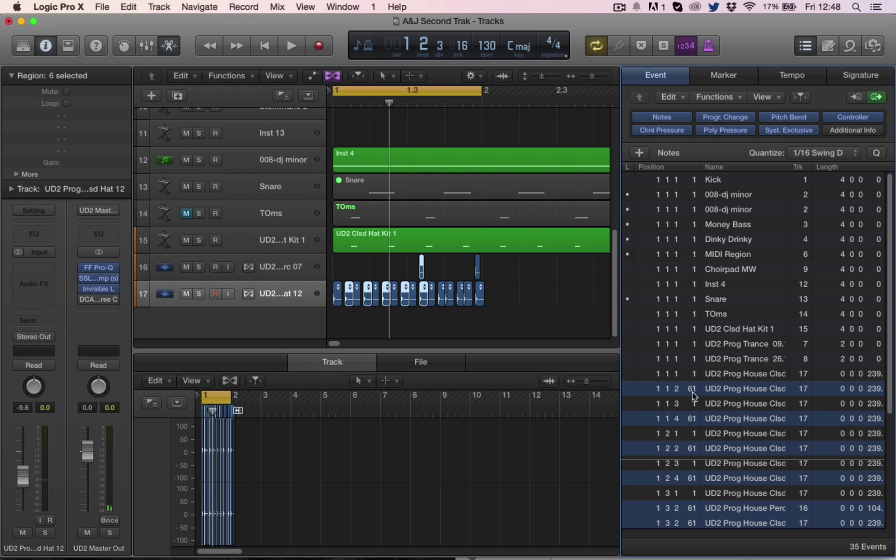
# - Lower the selected hits' tick offset from 61 to 49 and play back the lighter swing
pyautogui.moveTo(693, 395); pyautogui.dragTo(693, 398)
pyautogui.press('space')
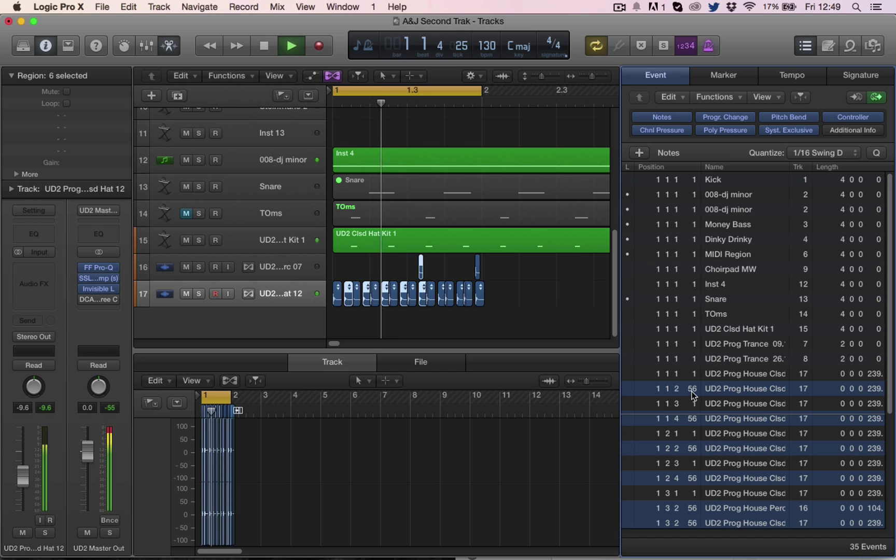
pyautogui.moveTo(693, 395); pyautogui.dragTo(693, 393)
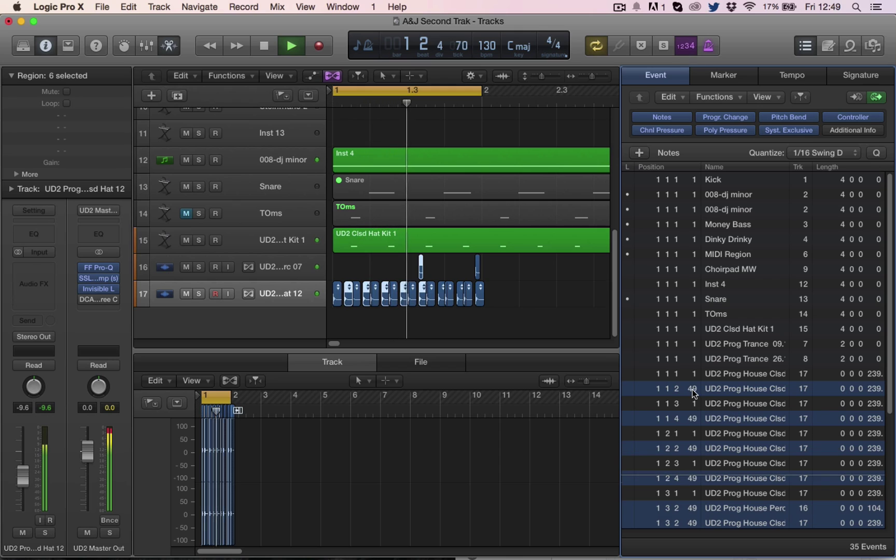
pyautogui.press('space')
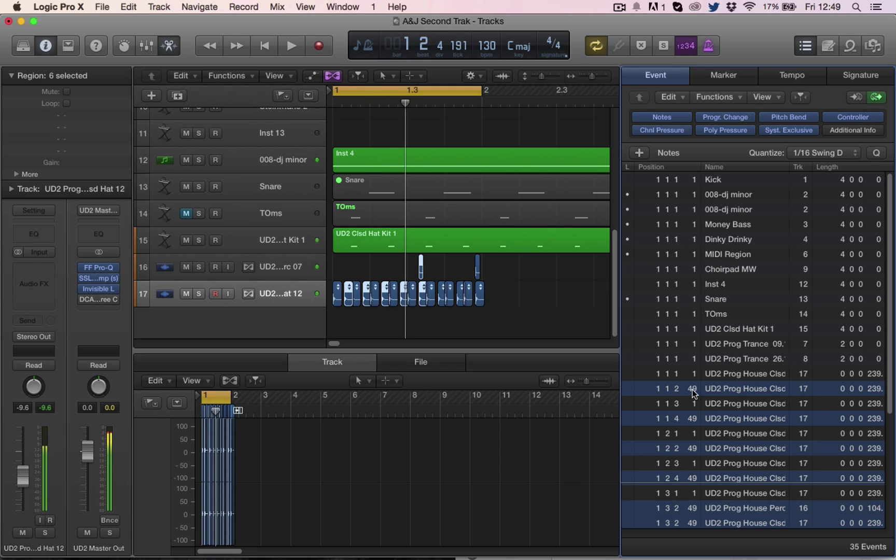